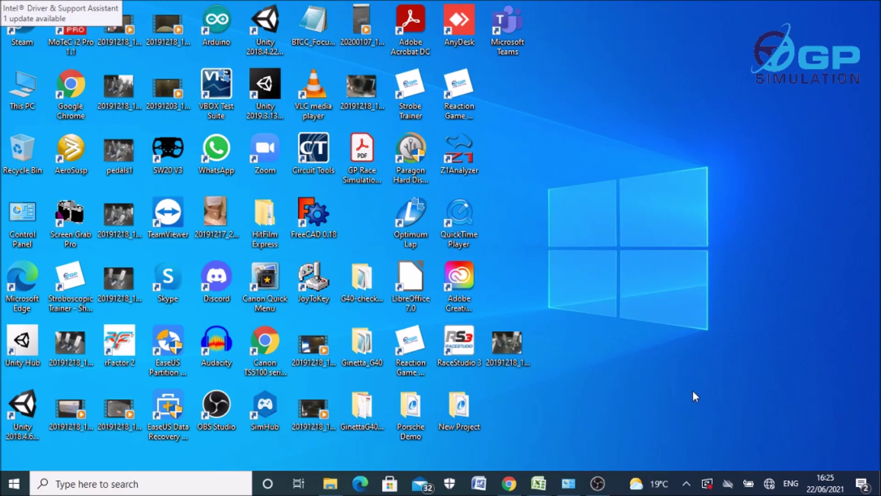
- Open Bluetooth settings from the tray and check that Ultimarc BlueHID shows as Connected
{"action": "left_click", "coordinate": [686, 483]}
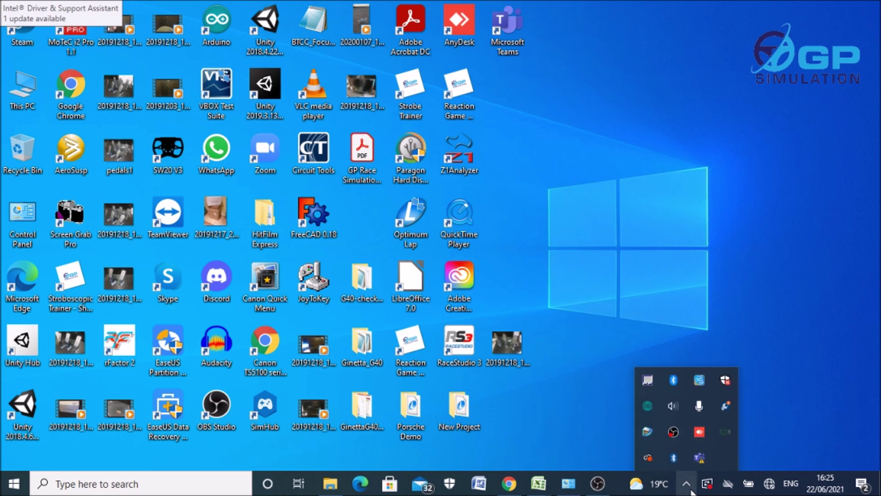
{"action": "right_click", "coordinate": [673, 380]}
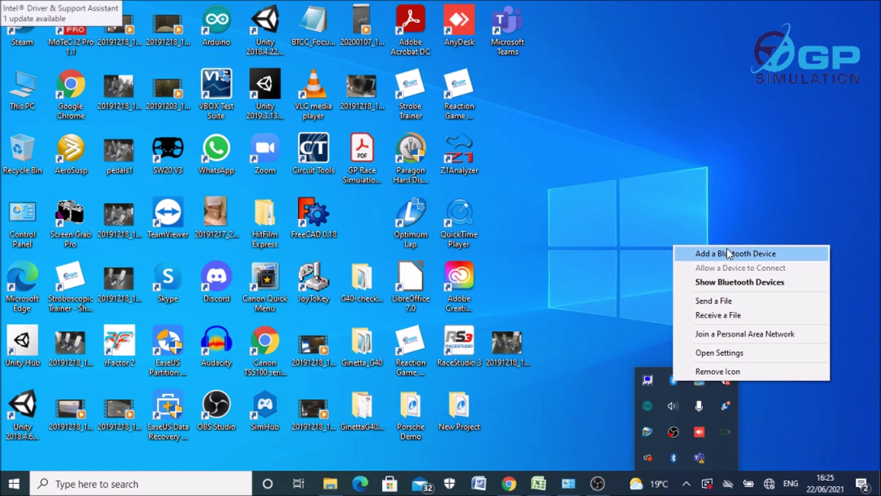
{"action": "double_click", "coordinate": [673, 388]}
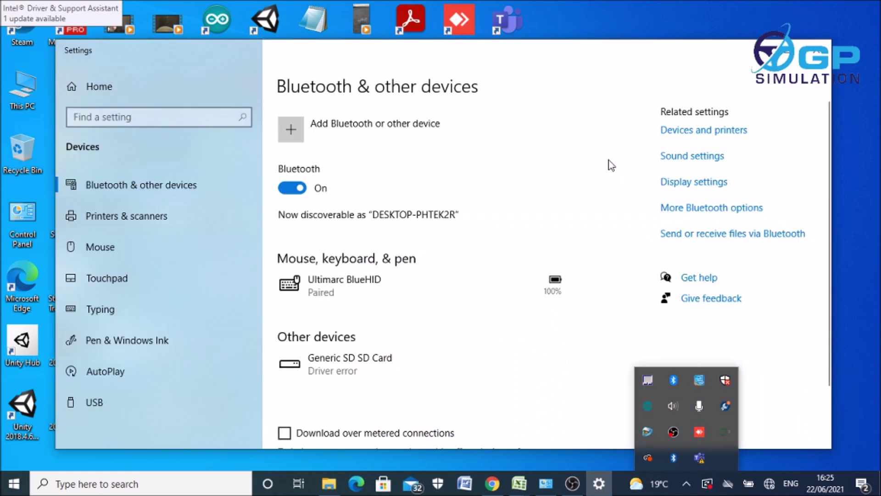
{"action": "left_click", "coordinate": [347, 295]}
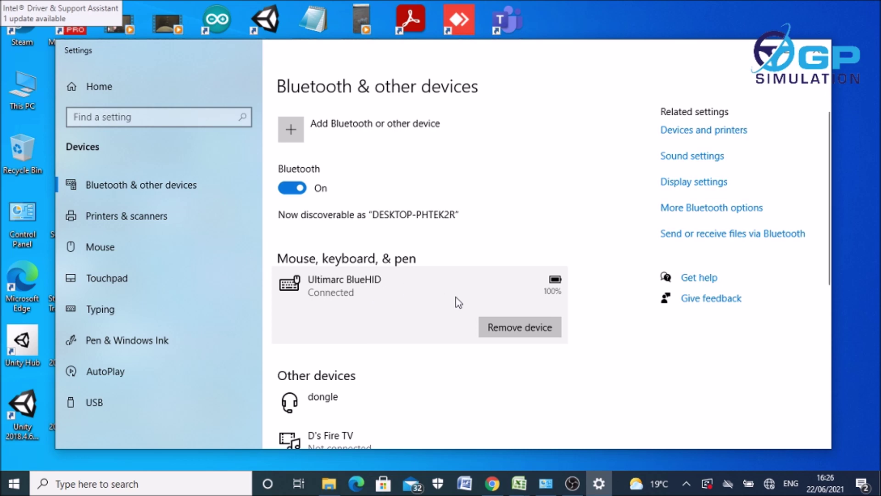
- Launch U_Config from the Uconfig folder in the Start menu's app list
{"action": "left_click", "coordinate": [751, 50]}
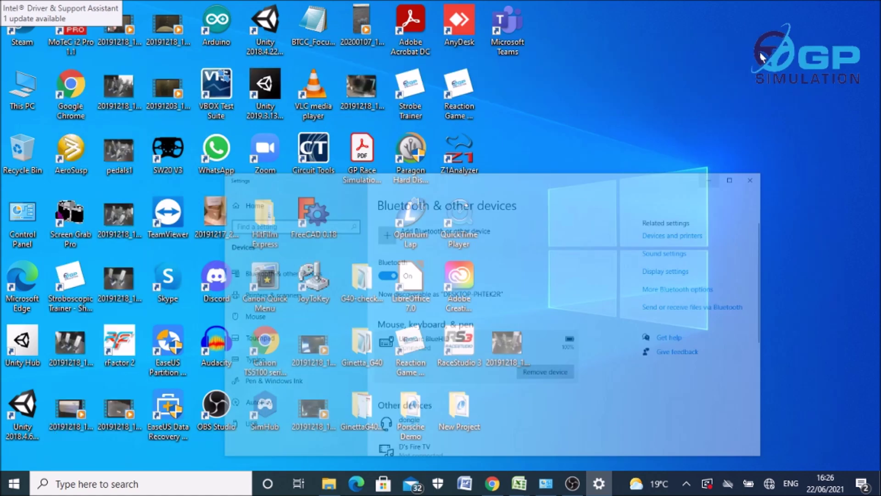
{"action": "left_click", "coordinate": [19, 489]}
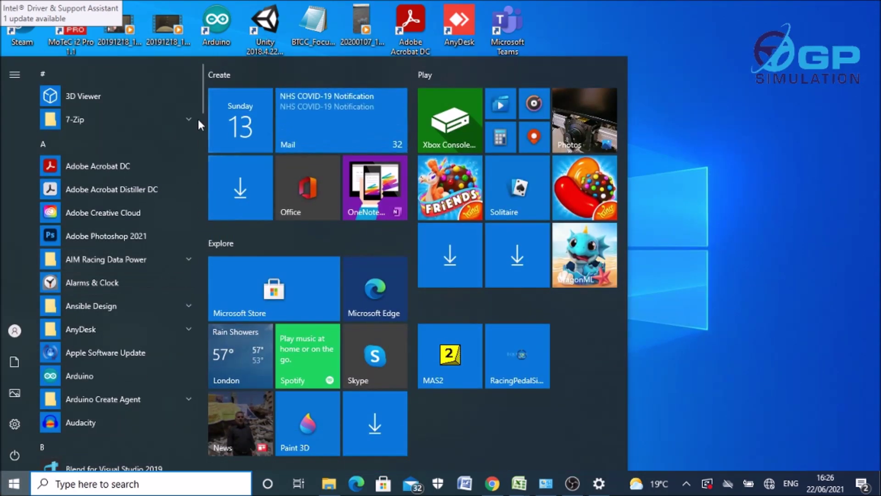
{"action": "left_click_drag", "start_coordinate": [200, 105], "coordinate": [186, 356]}
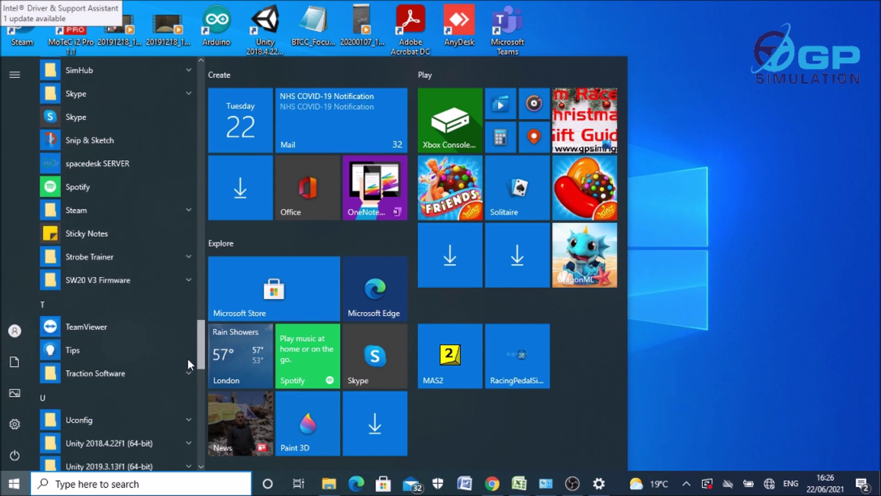
{"action": "left_click", "coordinate": [112, 422]}
{"action": "left_click", "coordinate": [95, 450]}
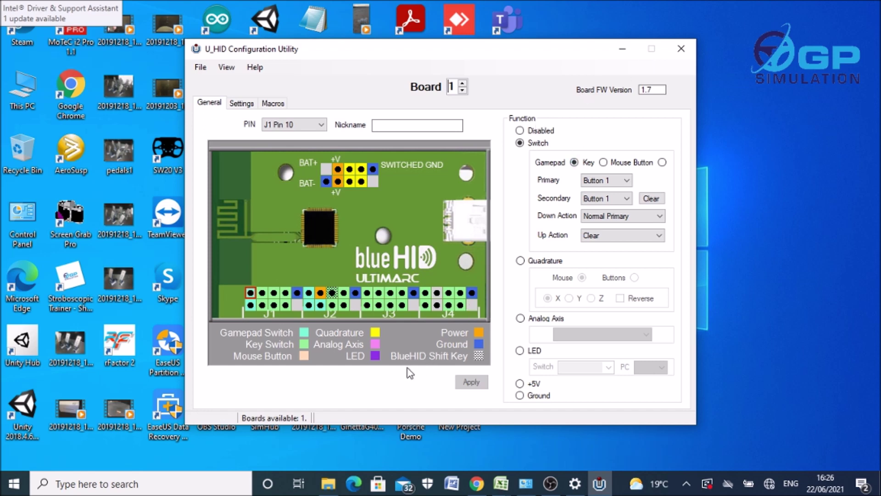
- Set J4 Pin 10 to +5V and apply it to the board
{"action": "left_click", "coordinate": [425, 296]}
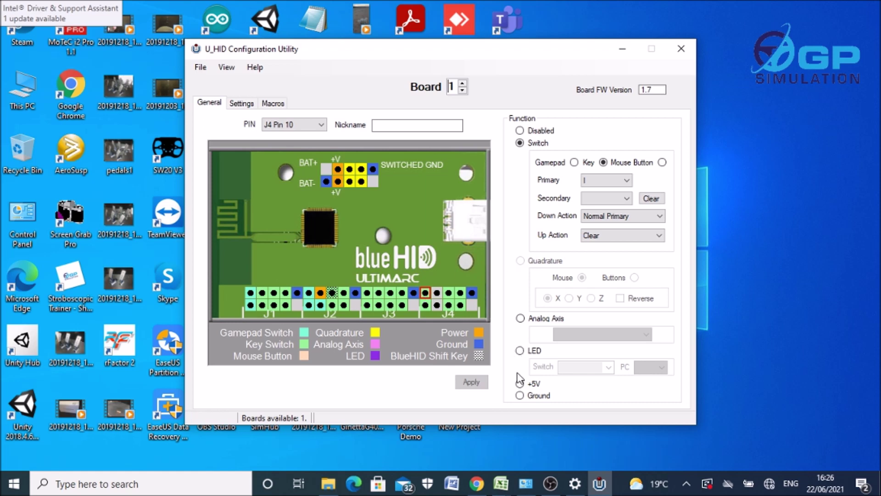
{"action": "left_click", "coordinate": [520, 384]}
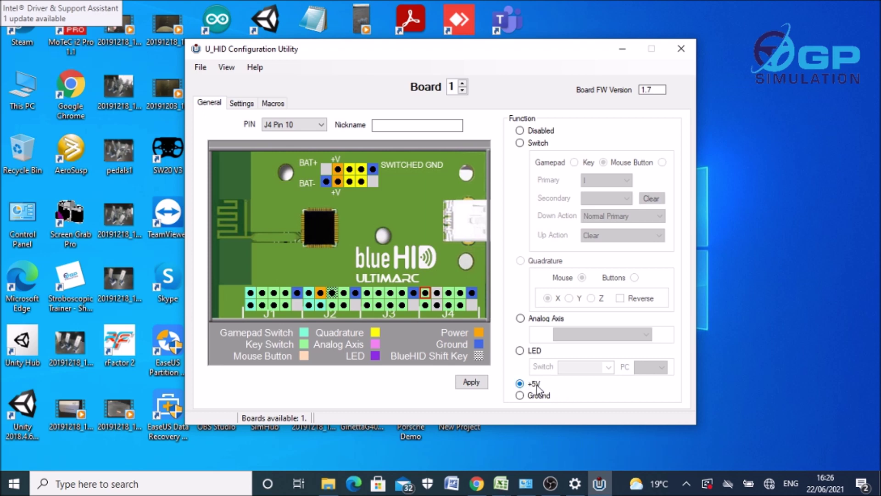
{"action": "left_click", "coordinate": [471, 382]}
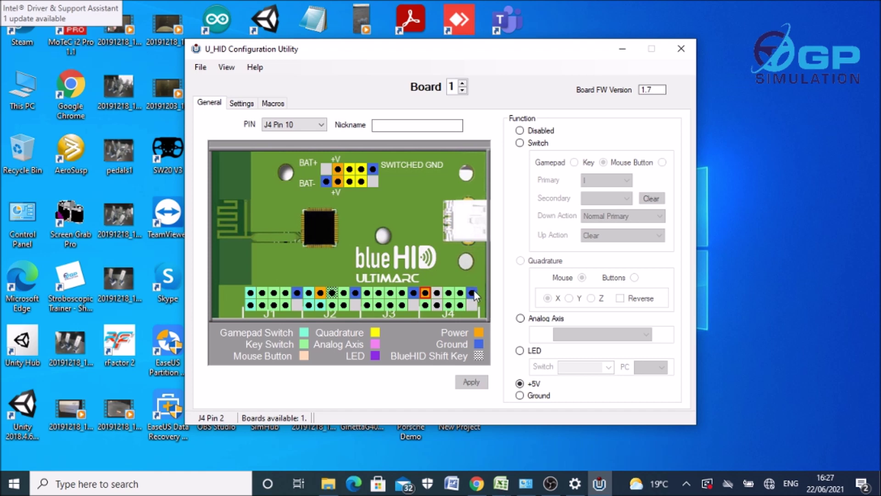
- Set J4 Pin 9 to Analog Axis on Axis 1 (X) and apply it
{"action": "left_click", "coordinate": [424, 303]}
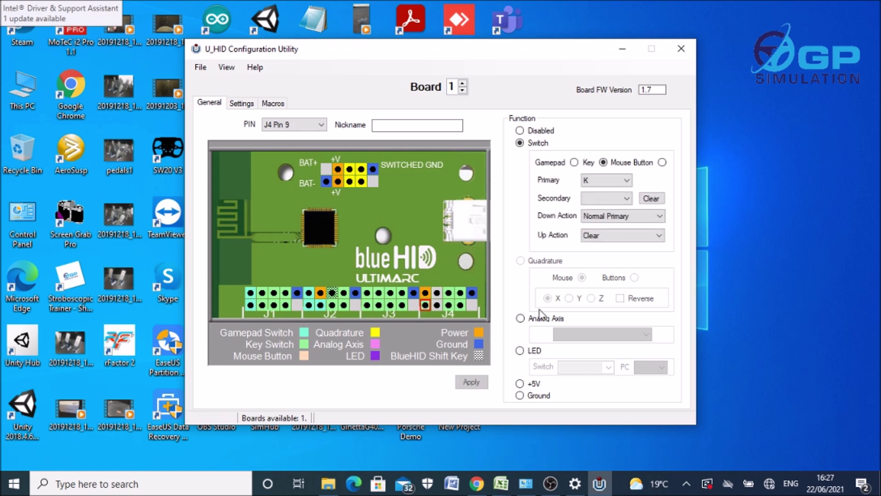
{"action": "left_click", "coordinate": [520, 319]}
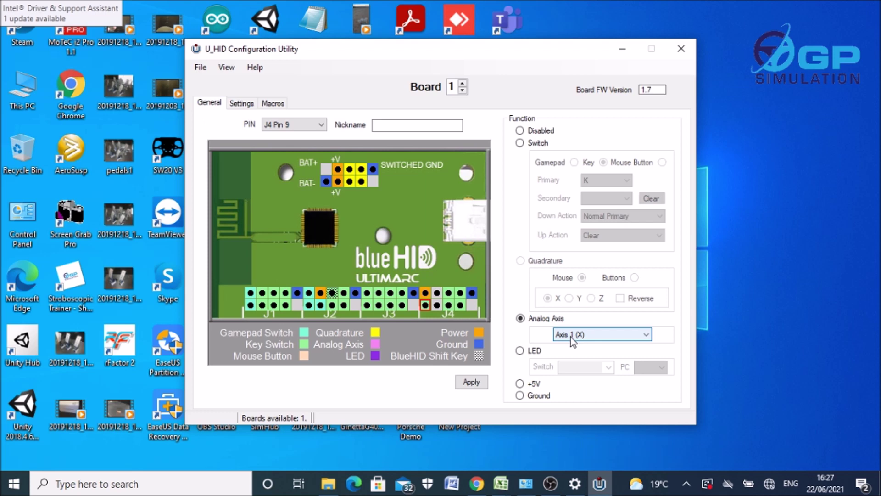
{"action": "left_click", "coordinate": [472, 384]}
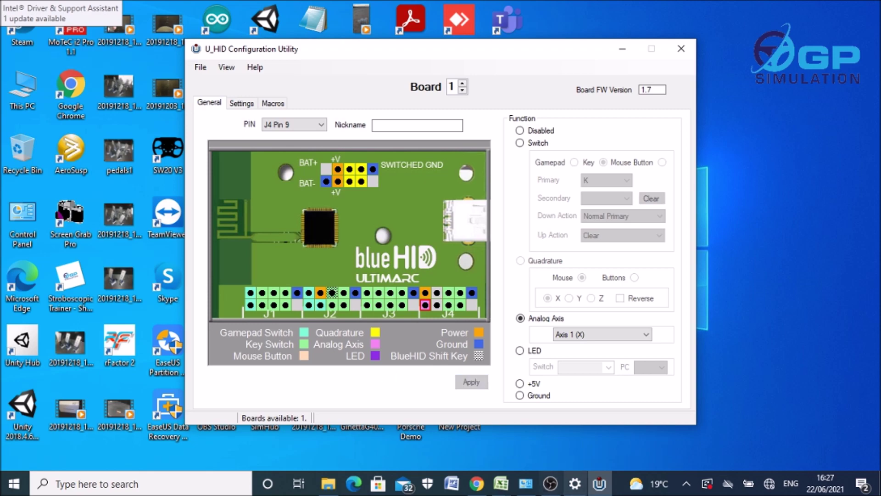
- Open the Ultimarc BlueHID's game controller properties to view its axes and buttons test page
{"action": "left_click", "coordinate": [579, 490]}
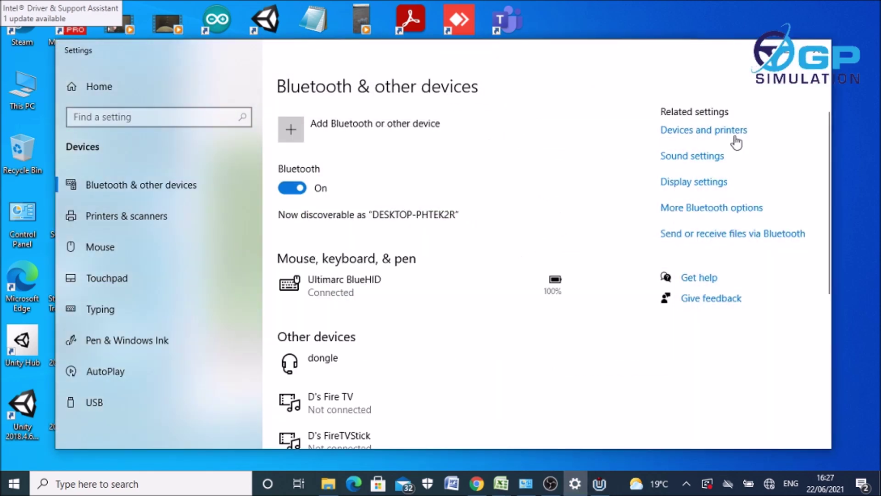
{"action": "left_click", "coordinate": [736, 133]}
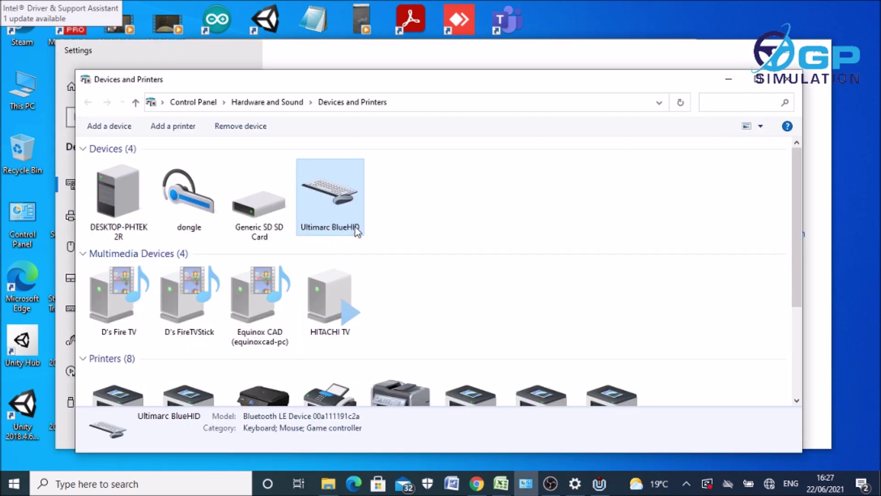
{"action": "right_click", "coordinate": [321, 220]}
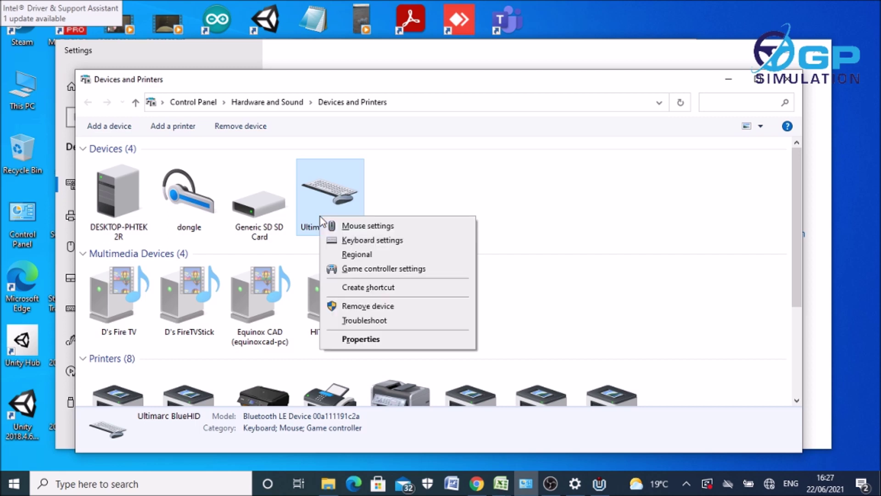
{"action": "left_click", "coordinate": [362, 269]}
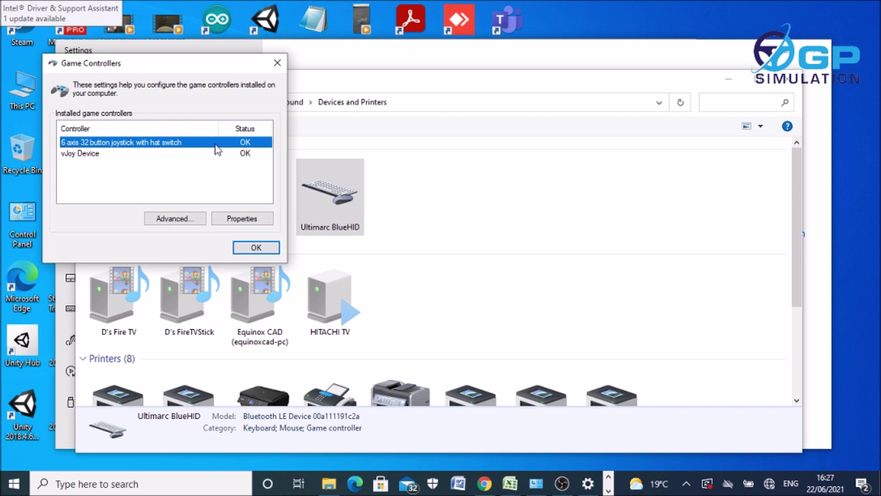
{"action": "left_click", "coordinate": [230, 216]}
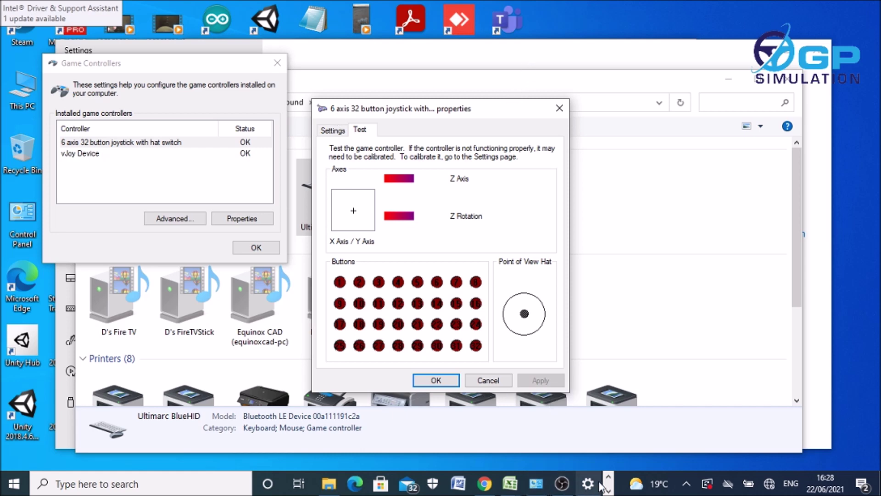
- Close the joystick properties and Game Controllers windows and minimize Devices and Printers
{"action": "left_click", "coordinate": [559, 108]}
{"action": "left_click", "coordinate": [256, 247]}
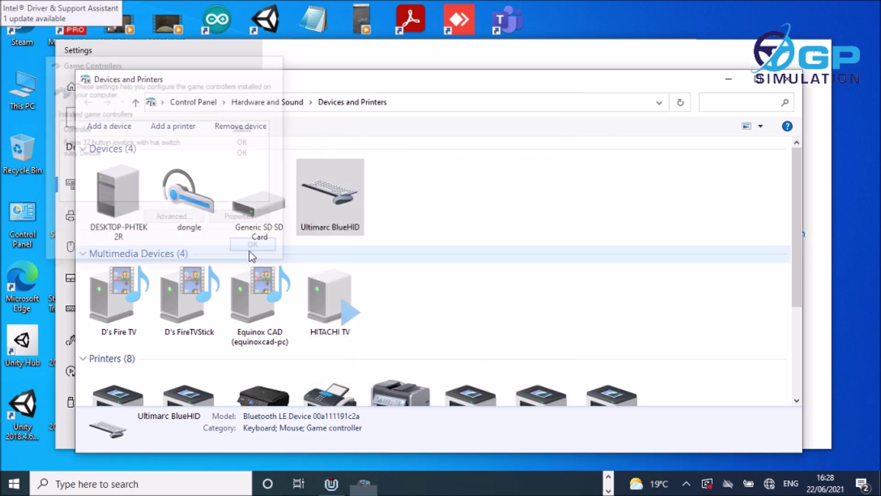
{"action": "left_click", "coordinate": [730, 79]}
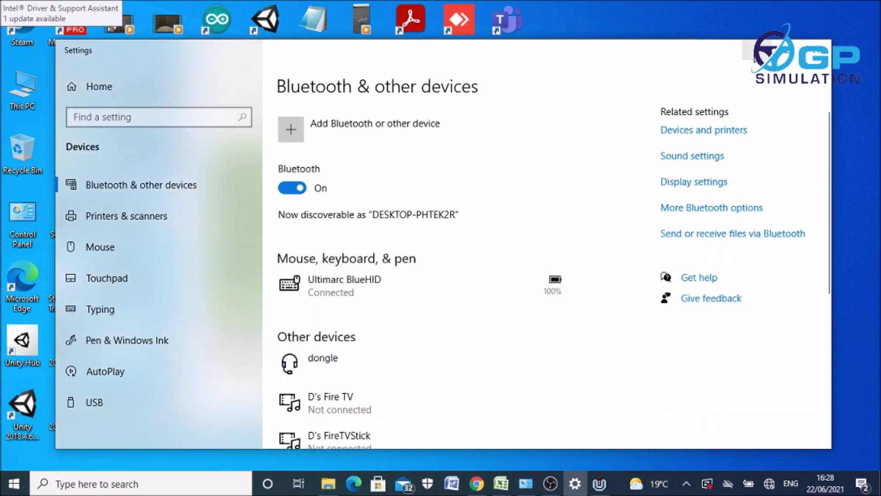
- Switch J4 Pin 9 to Axis 3 (Slider) and apply it to the board
{"action": "left_click", "coordinate": [753, 49]}
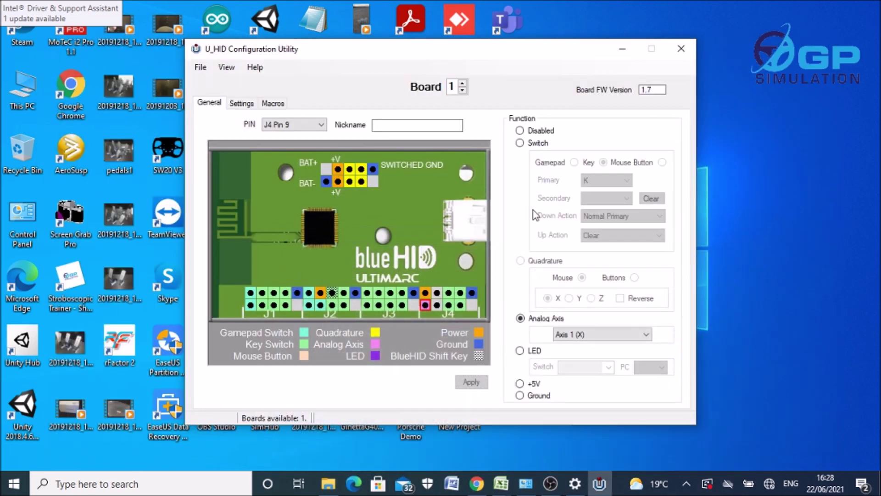
{"action": "left_click", "coordinate": [582, 334]}
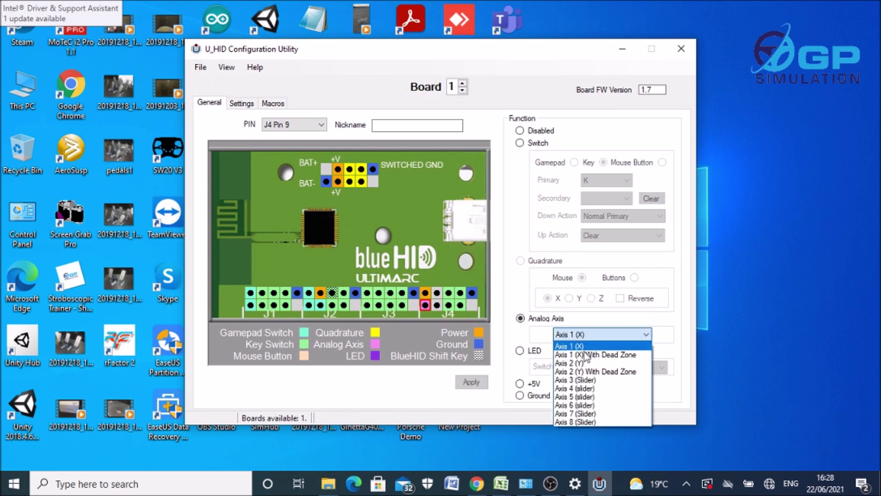
{"action": "left_click", "coordinate": [626, 388]}
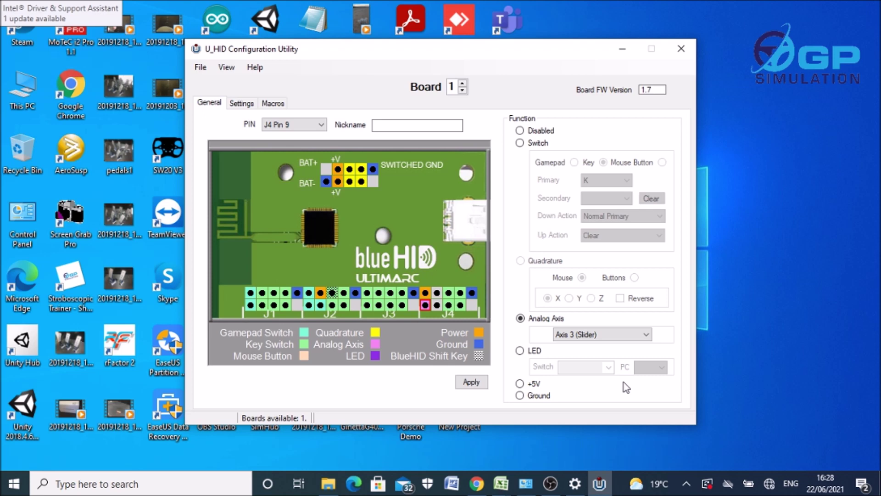
{"action": "left_click", "coordinate": [465, 382]}
{"action": "left_click", "coordinate": [526, 483]}
- Open the Ultimarc BlueHID's joystick properties from Devices and Printers to test its axes
{"action": "right_click", "coordinate": [331, 198]}
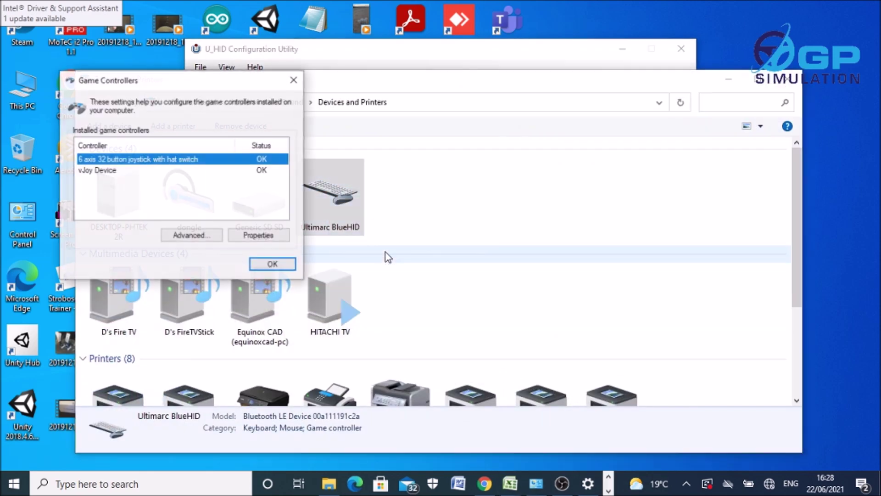
{"action": "left_click", "coordinate": [277, 234]}
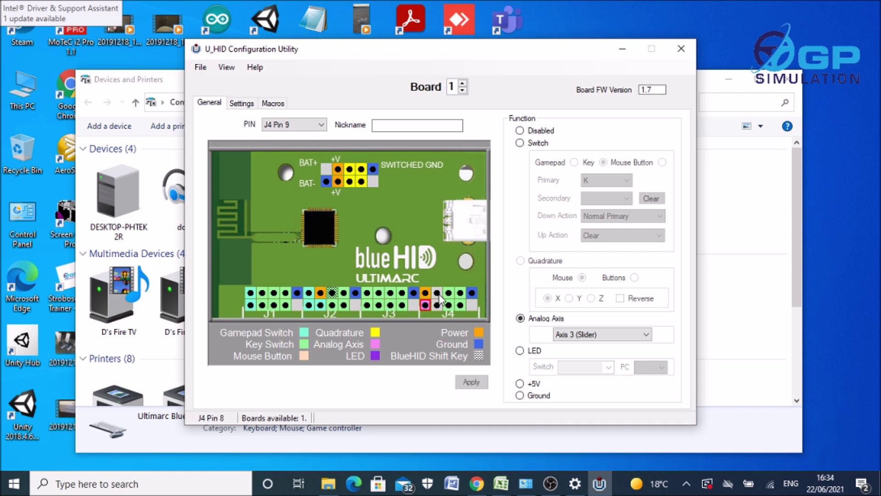
- Set J4 Pin 8 to +5V and apply it to the board
{"action": "left_click", "coordinate": [438, 296]}
{"action": "left_click", "coordinate": [521, 386]}
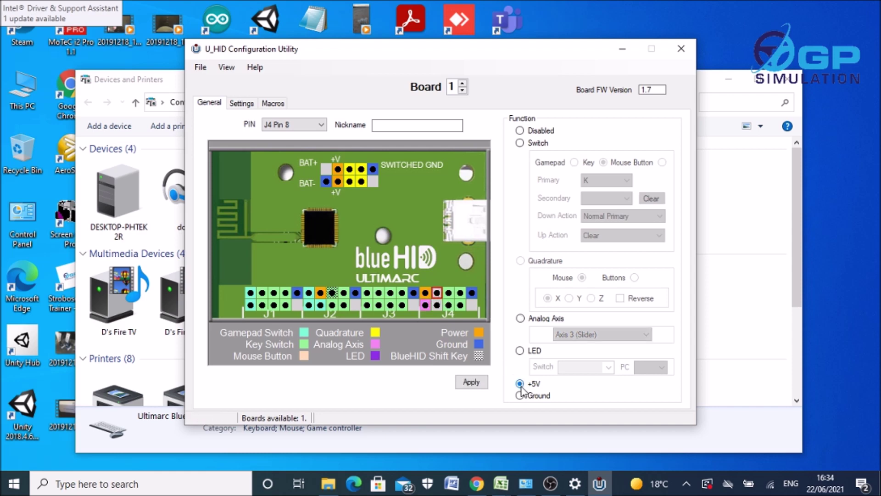
{"action": "left_click", "coordinate": [471, 382]}
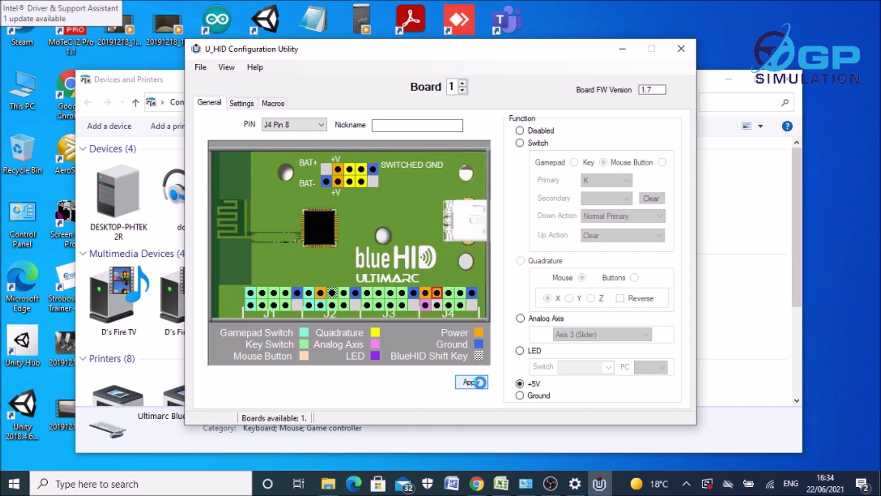
- Set J4 Pin 10 to Analog Axis 1 (X) and apply it
{"action": "left_click", "coordinate": [426, 293]}
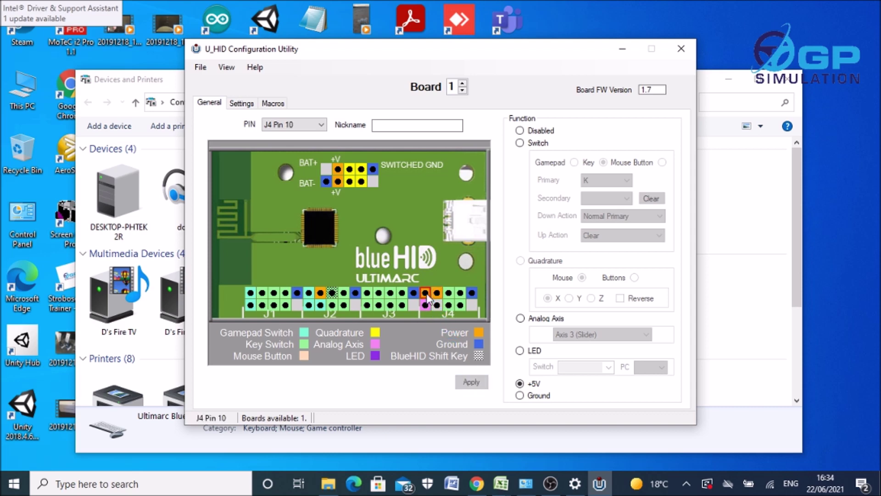
{"action": "left_click", "coordinate": [520, 318]}
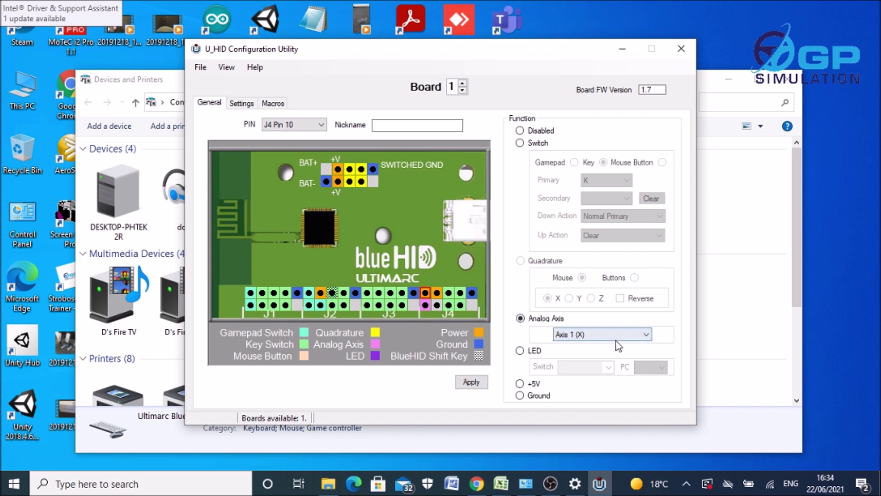
{"action": "left_click", "coordinate": [475, 381]}
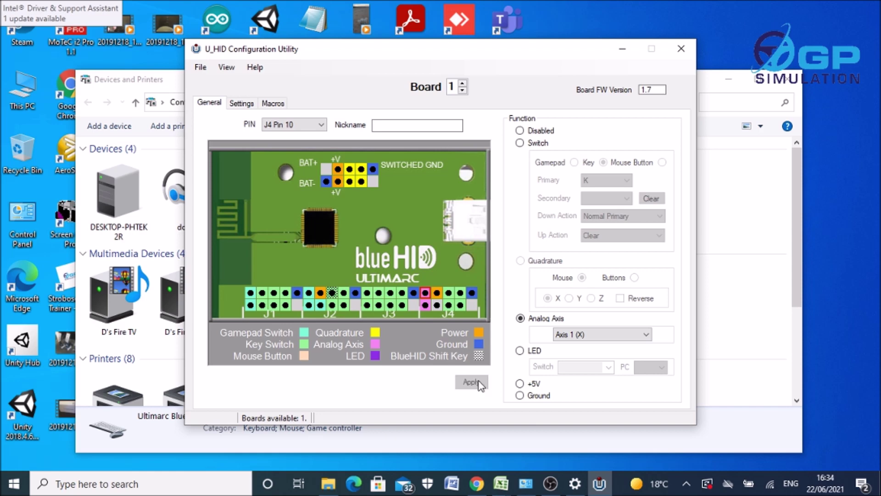
- Assign J4 Pin 9 to Axis 2 (Y) and apply it
{"action": "left_click", "coordinate": [426, 304]}
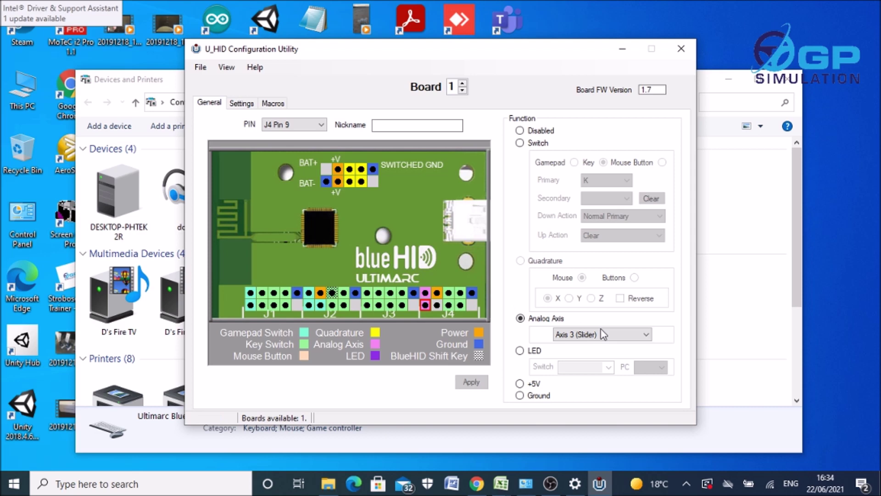
{"action": "left_click", "coordinate": [587, 334]}
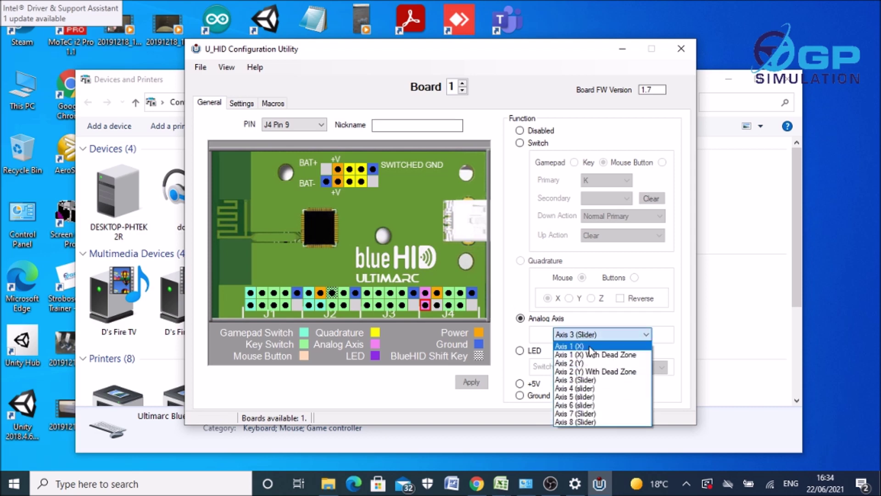
{"action": "left_click", "coordinate": [594, 366]}
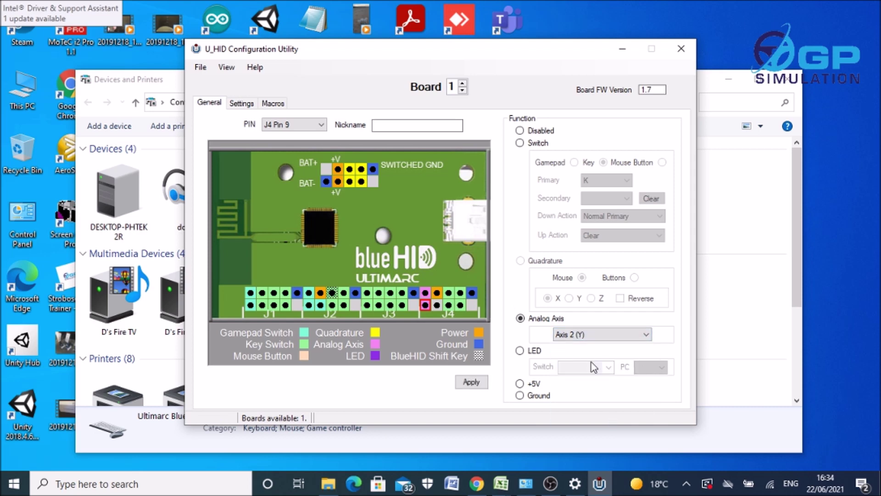
{"action": "left_click", "coordinate": [472, 380]}
{"action": "left_click", "coordinate": [436, 306]}
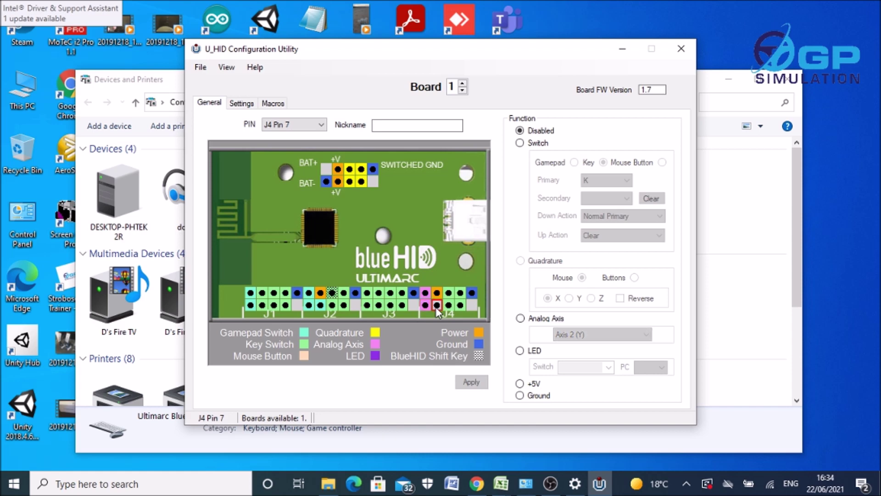
- Make J4 Pin 7 a switch: primary Button 12, secondary Button 13, down Normal Primary, up Clear
{"action": "left_click", "coordinate": [520, 142]}
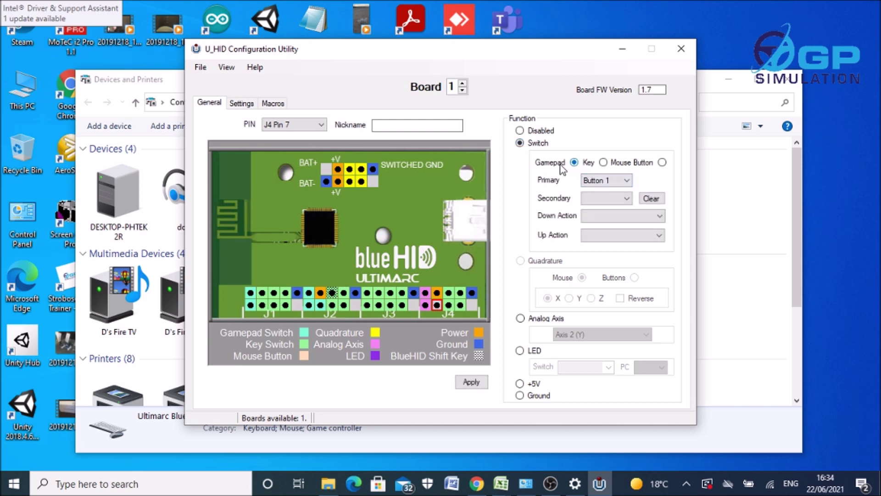
{"action": "left_click", "coordinate": [627, 181]}
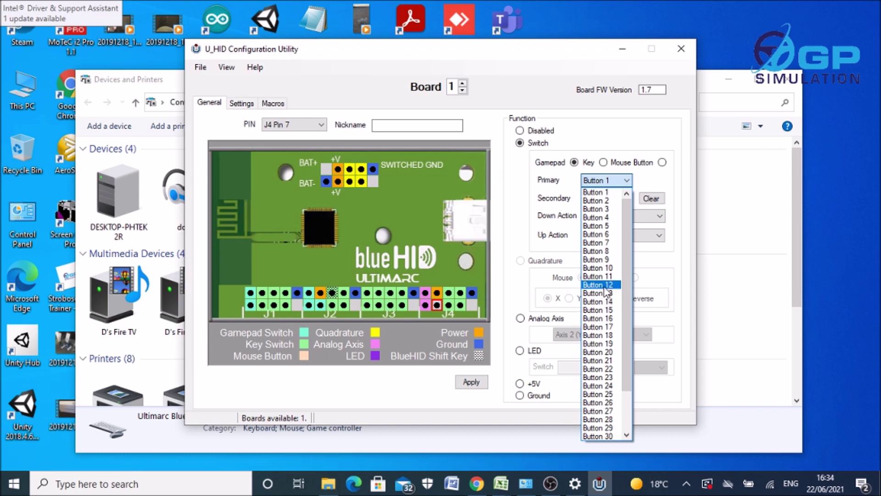
{"action": "left_click", "coordinate": [605, 287]}
{"action": "left_click", "coordinate": [628, 198]}
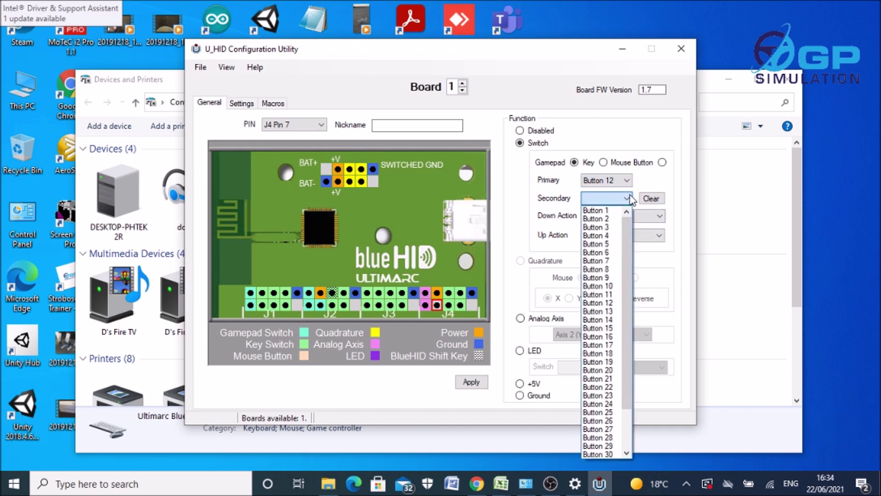
{"action": "left_click", "coordinate": [603, 313]}
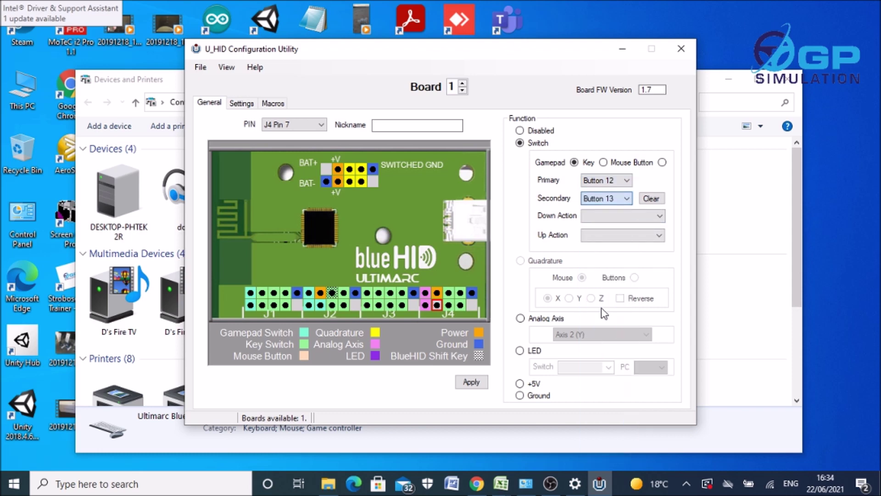
{"action": "left_click", "coordinate": [661, 216]}
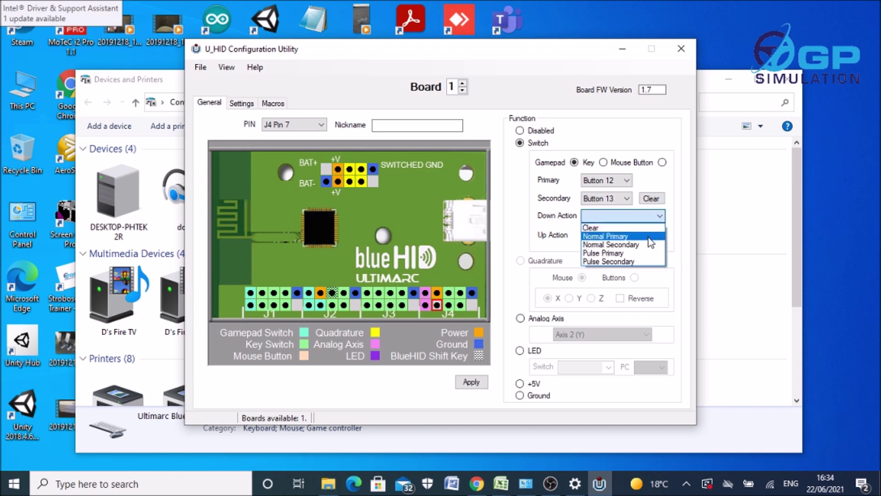
{"action": "left_click", "coordinate": [649, 237]}
{"action": "left_click", "coordinate": [649, 237]}
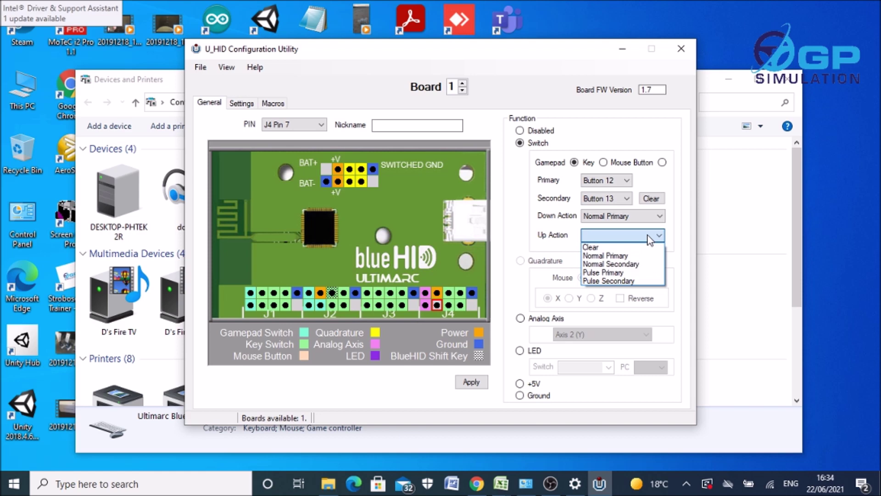
{"action": "left_click", "coordinate": [643, 248]}
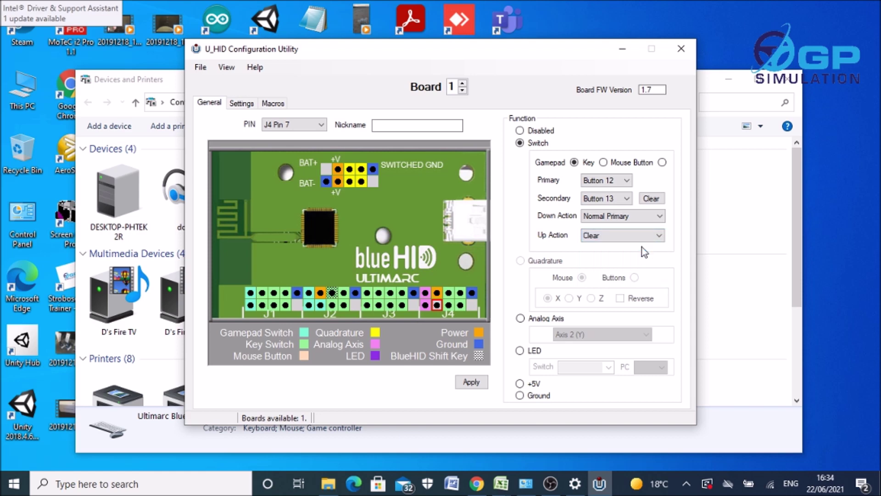
{"action": "left_click", "coordinate": [480, 386]}
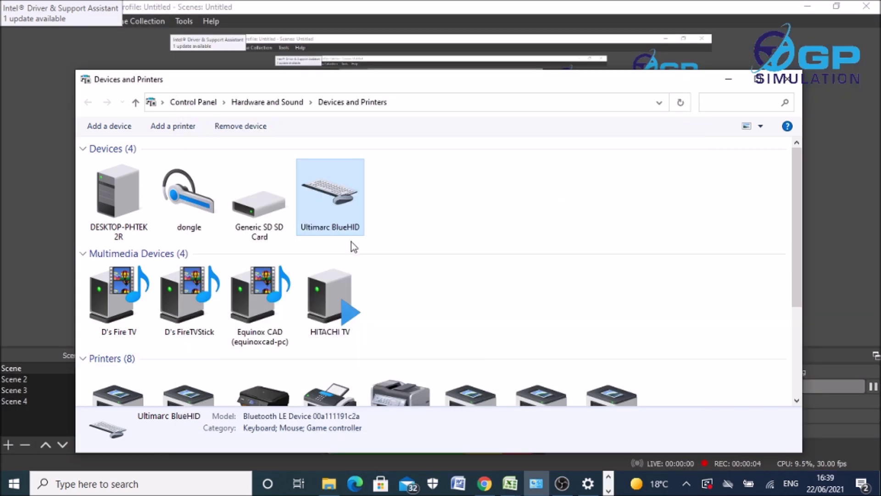
- Open the BlueHID joystick's properties and start the calibration wizard from the Settings tab
{"action": "right_click", "coordinate": [330, 212]}
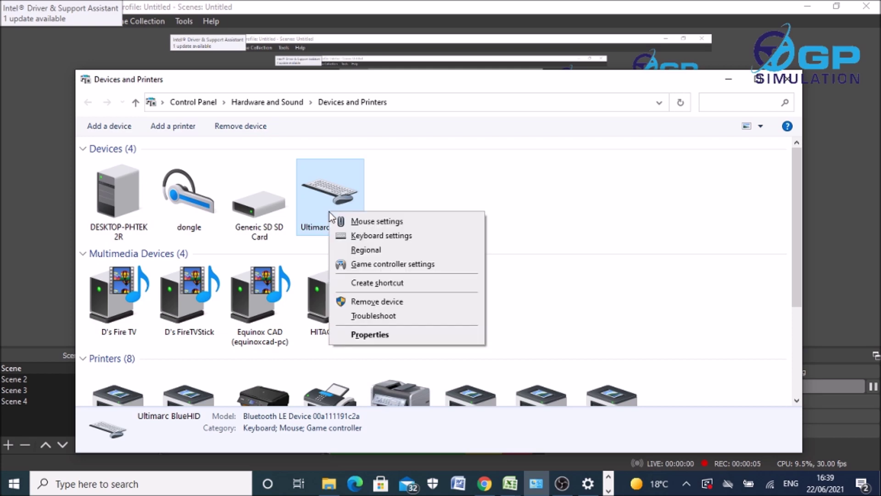
{"action": "left_click", "coordinate": [377, 265]}
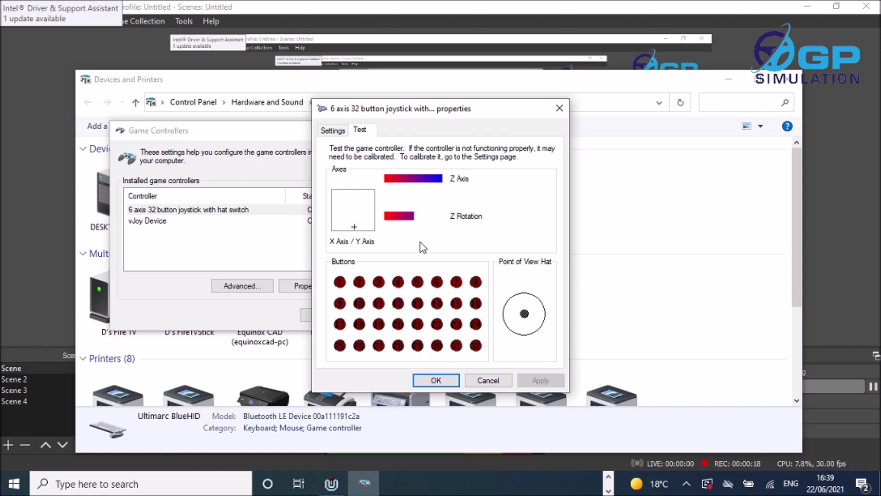
{"action": "left_click", "coordinate": [339, 131]}
{"action": "left_click", "coordinate": [513, 204]}
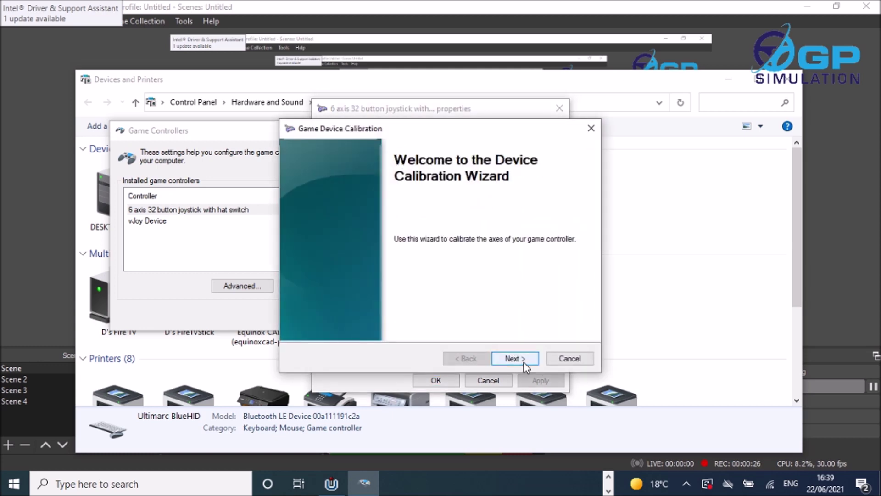
- Step through the Game Device Calibration wizard and finish to save the joystick calibration
{"action": "left_click", "coordinate": [526, 359]}
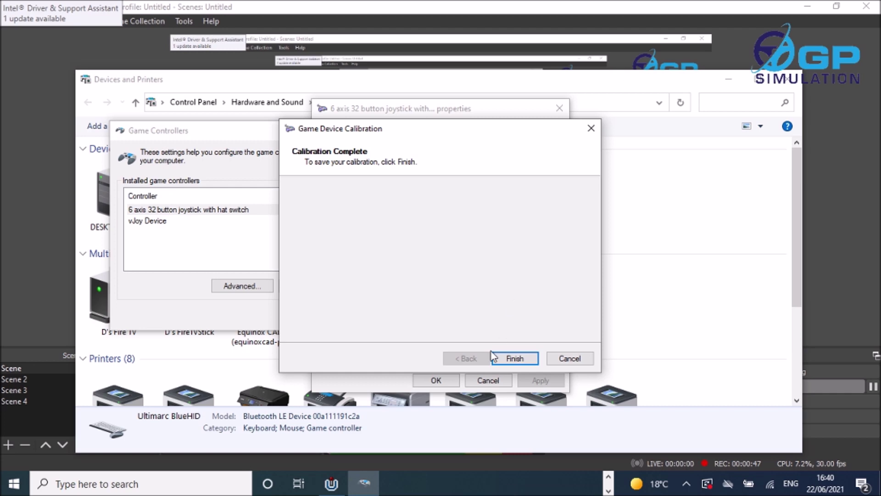
{"action": "left_click", "coordinate": [515, 359]}
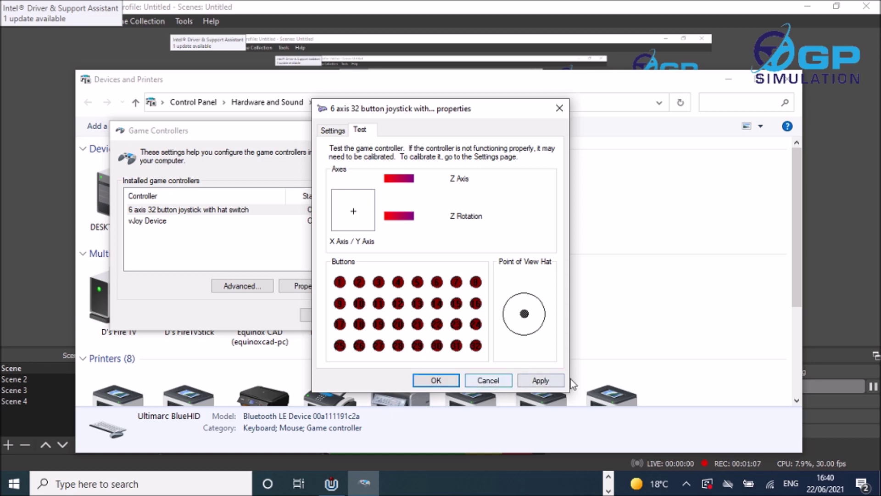
- Apply the new thumbstick calibration in the joystick properties dialog
{"action": "left_click", "coordinate": [540, 380]}
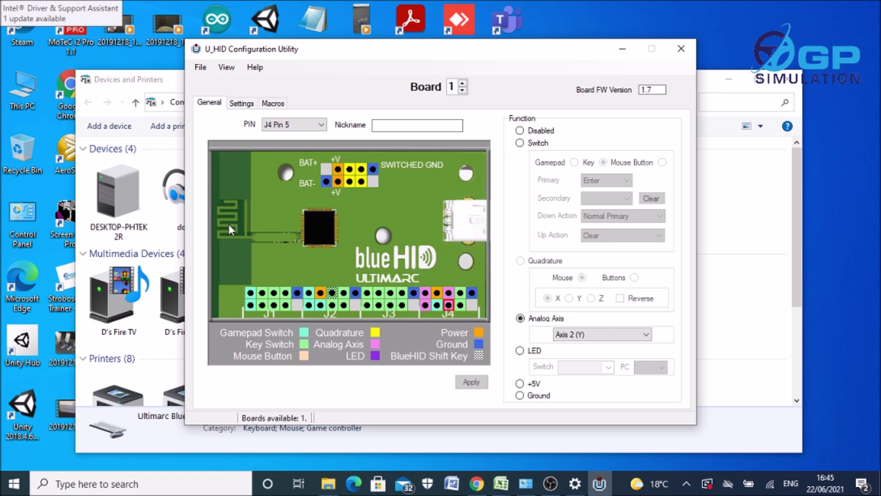
- Change J2 Pin 10's down action to Normal Primary and apply it to the board
{"action": "left_click", "coordinate": [310, 296]}
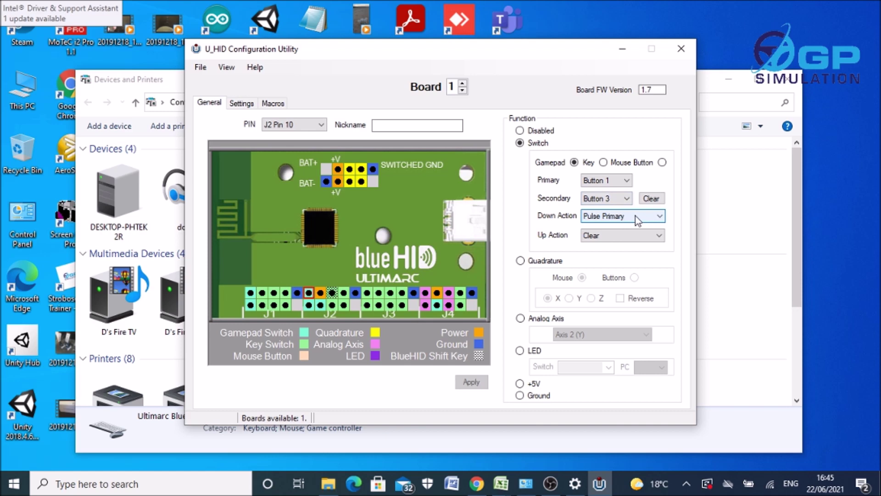
{"action": "left_click", "coordinate": [659, 218]}
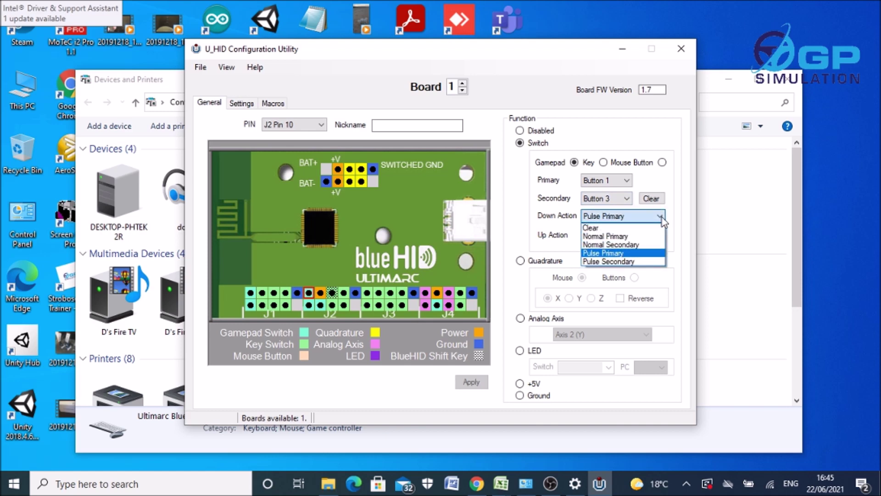
{"action": "left_click", "coordinate": [653, 236]}
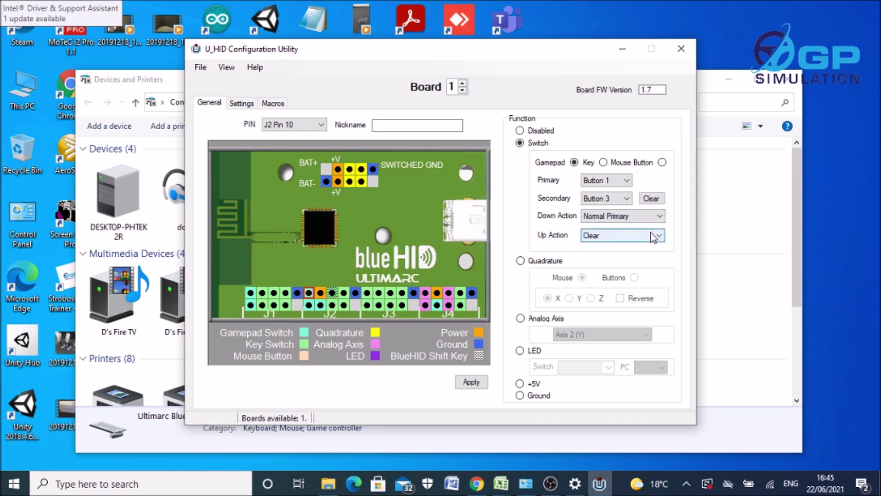
{"action": "left_click", "coordinate": [477, 381]}
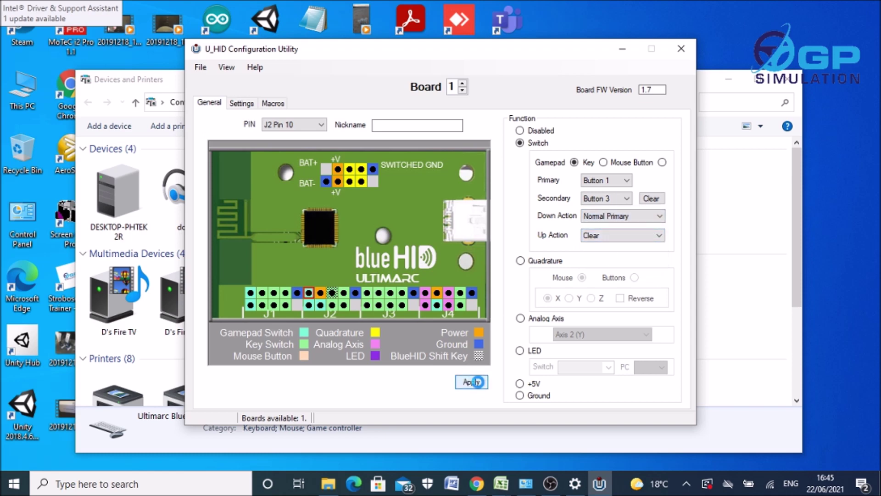
- Give J2 Pin 9 primary Button 2, secondary Button 11, Normal Primary down action, and apply
{"action": "left_click", "coordinate": [309, 305]}
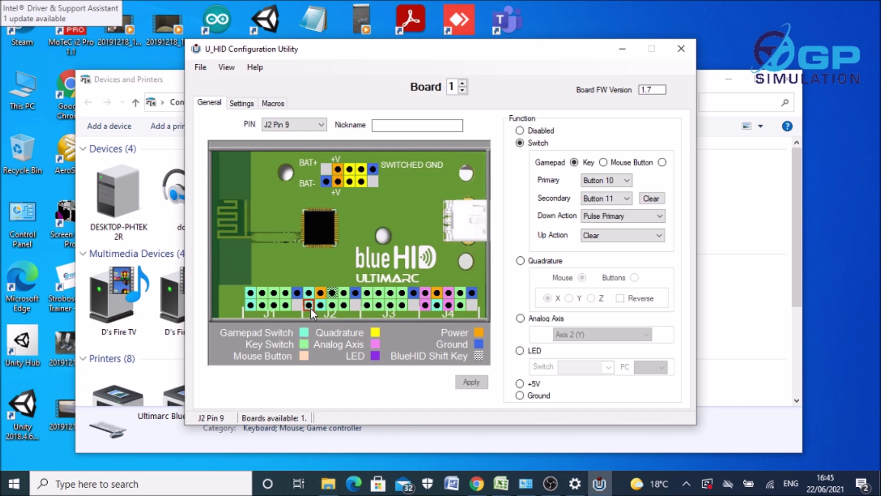
{"action": "left_click", "coordinate": [627, 180]}
{"action": "key", "text": "Up"}
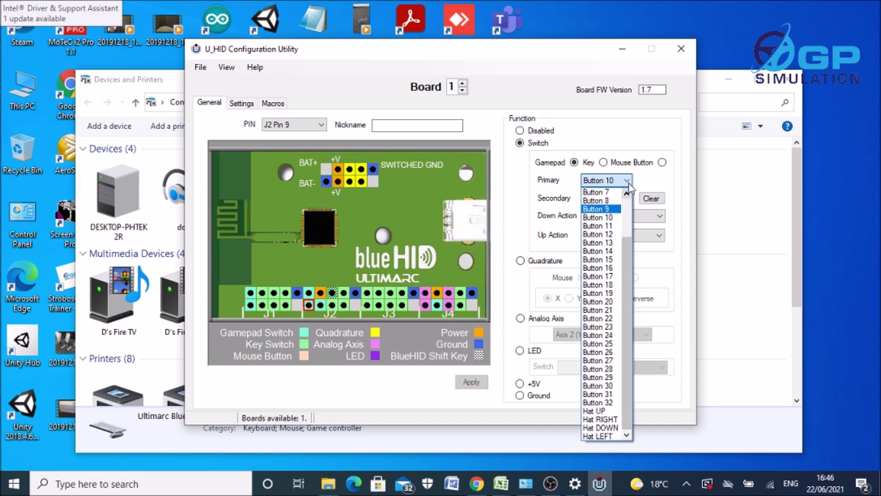
{"action": "left_click", "coordinate": [627, 193]}
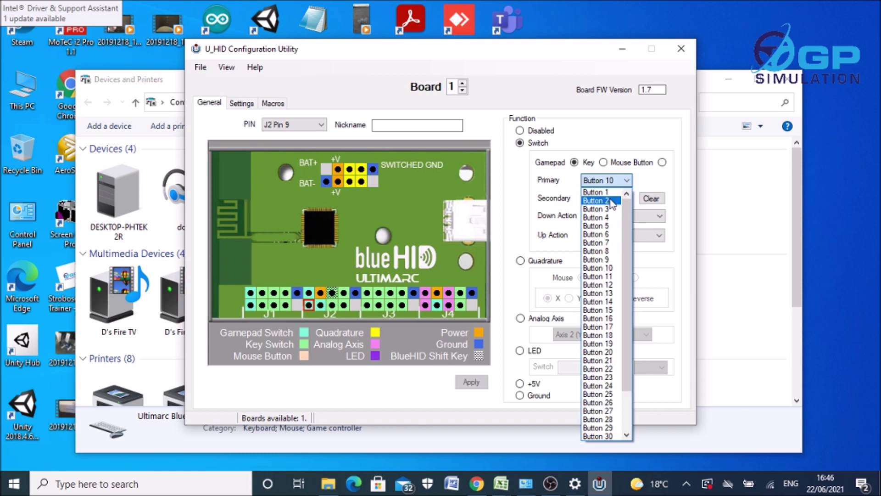
{"action": "left_click", "coordinate": [612, 201]}
{"action": "left_click", "coordinate": [612, 201]}
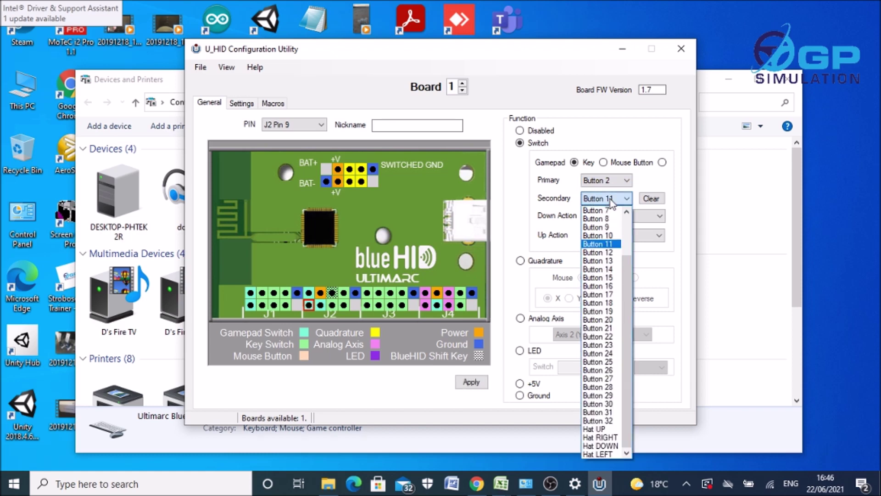
{"action": "left_click", "coordinate": [555, 196]}
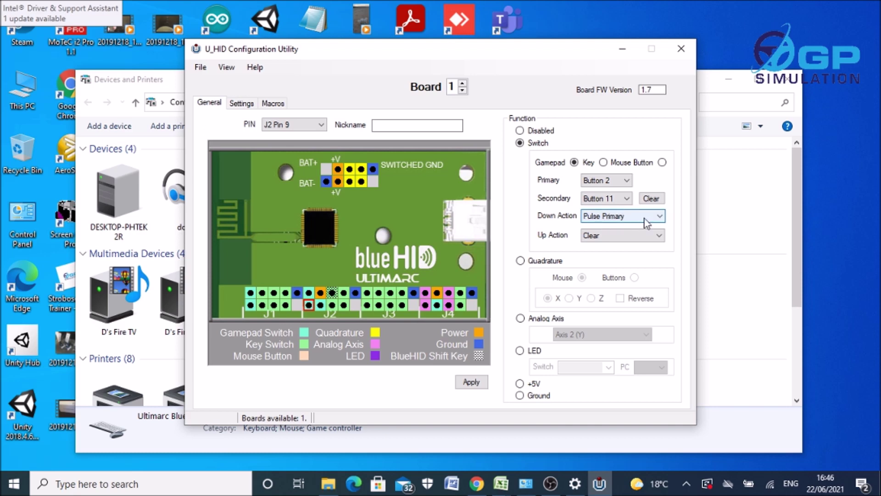
{"action": "left_click", "coordinate": [660, 216]}
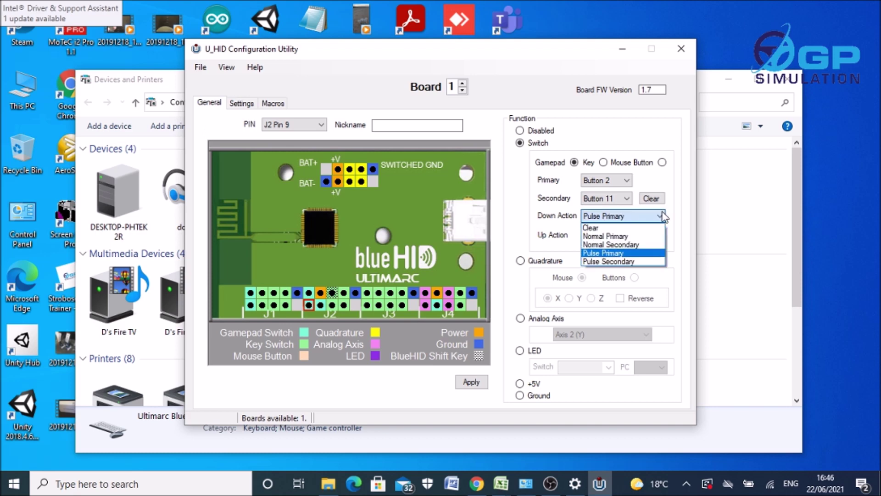
{"action": "left_click", "coordinate": [651, 236]}
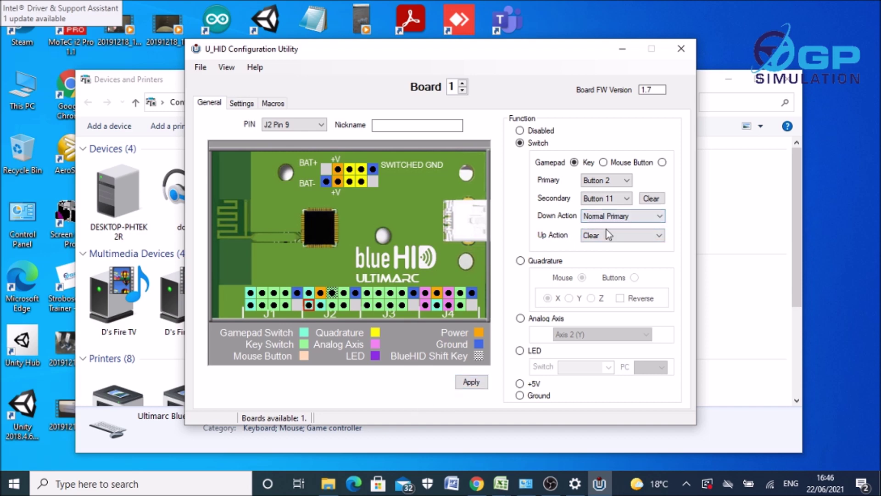
{"action": "left_click", "coordinate": [472, 383]}
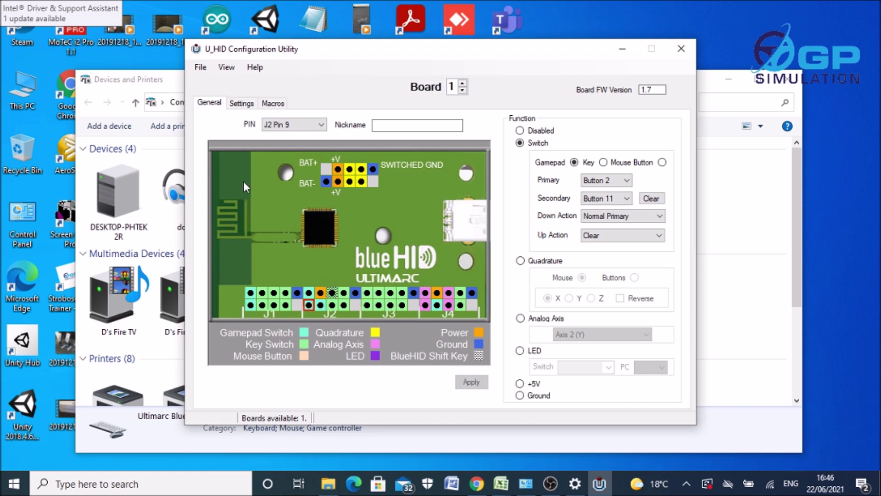
- Open the Ultimarc BlueHID game controller properties from Devices and Printers to view its test readout
{"action": "left_click", "coordinate": [156, 80]}
{"action": "right_click", "coordinate": [338, 195]}
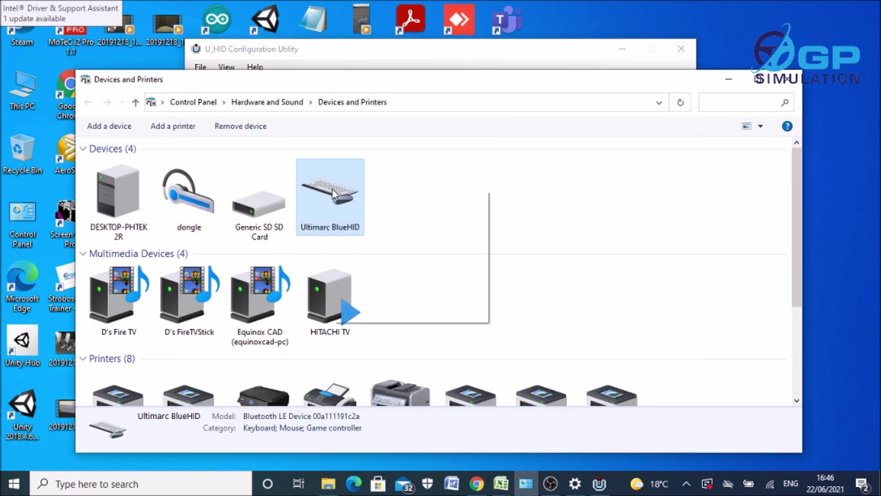
{"action": "left_click", "coordinate": [394, 242]}
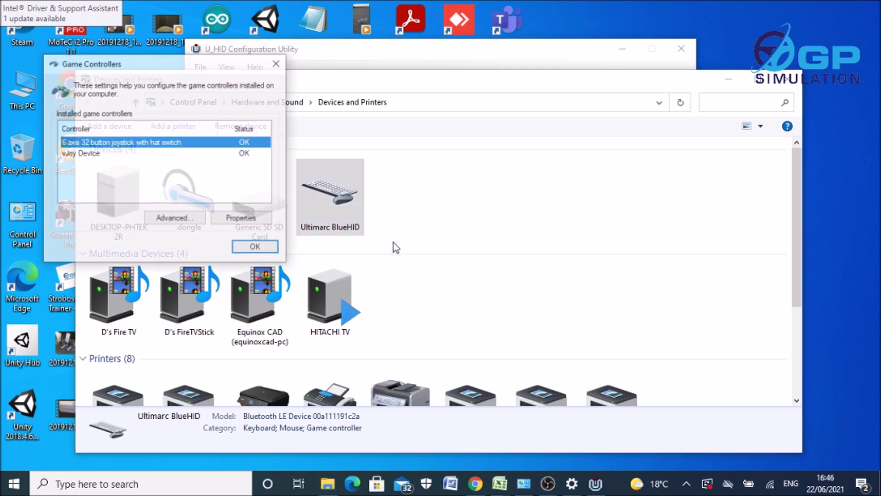
{"action": "left_click", "coordinate": [256, 218]}
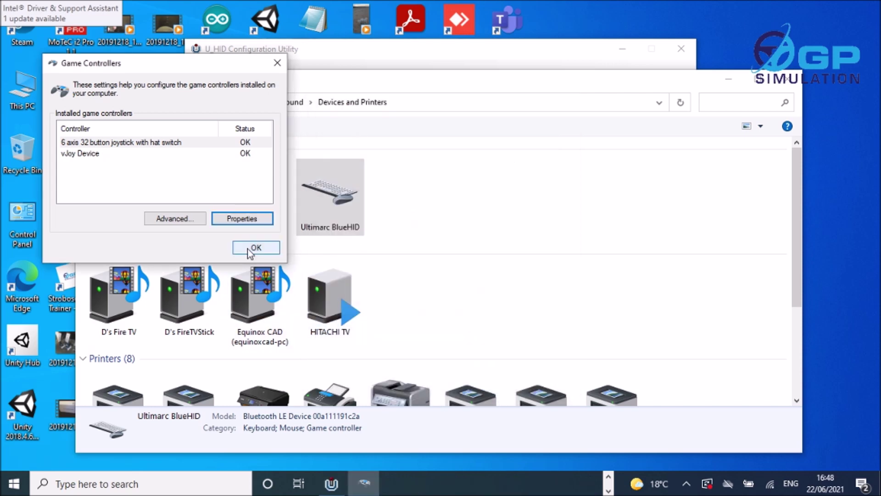
- Close the joystick properties and display J1 Pin 10's Button 1 switch settings in Uconfig
{"action": "left_click", "coordinate": [256, 247]}
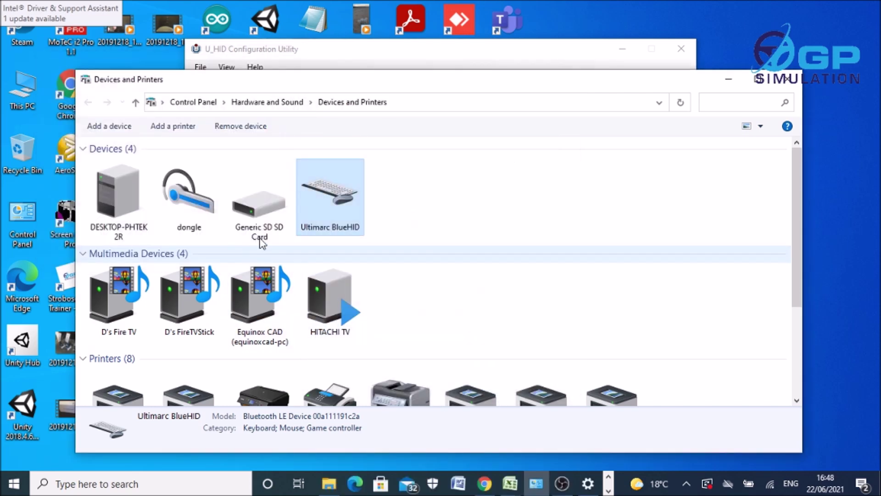
{"action": "left_click", "coordinate": [435, 47]}
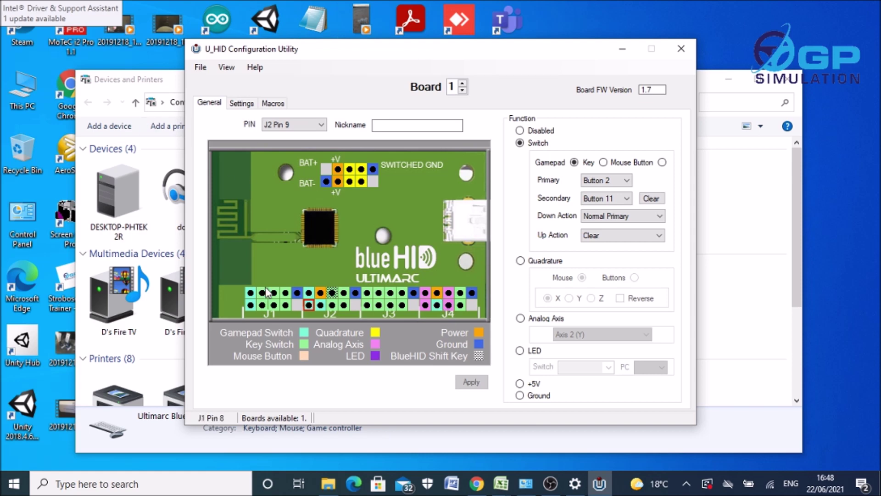
{"action": "left_click", "coordinate": [251, 293]}
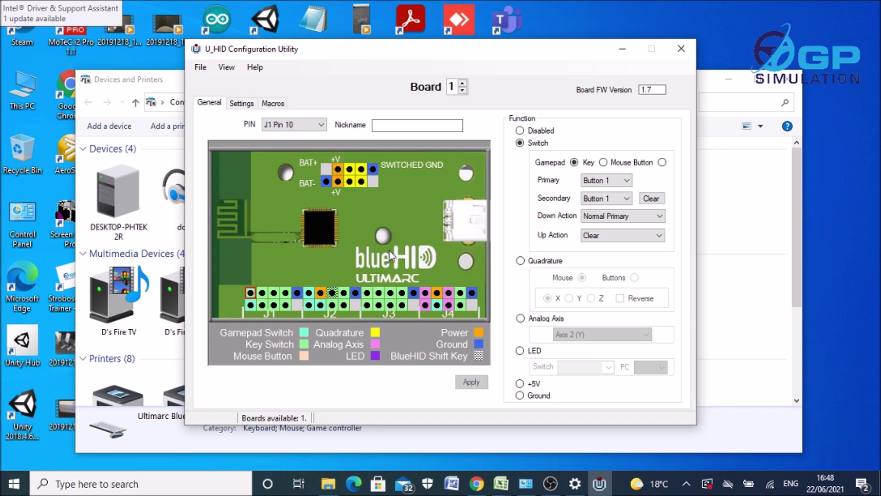